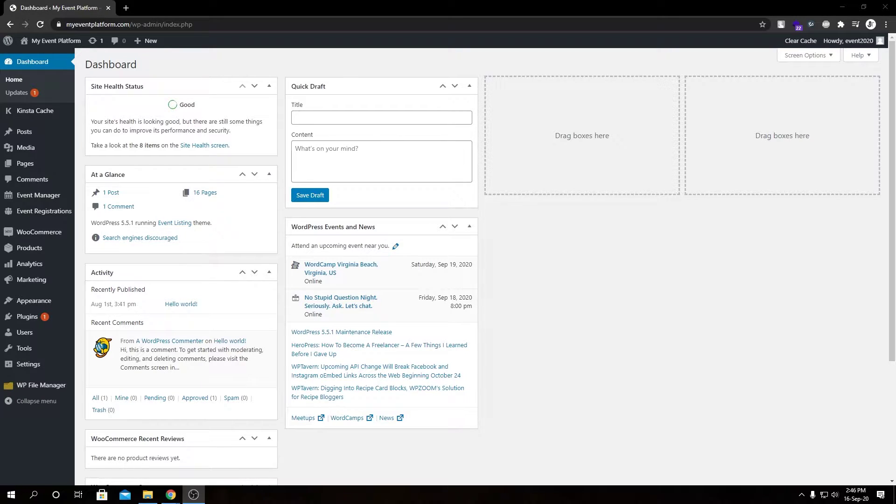
Bring the browser with the WordPress admin dashboard to the front.
{"action": "key", "text": "alt+Tab"}
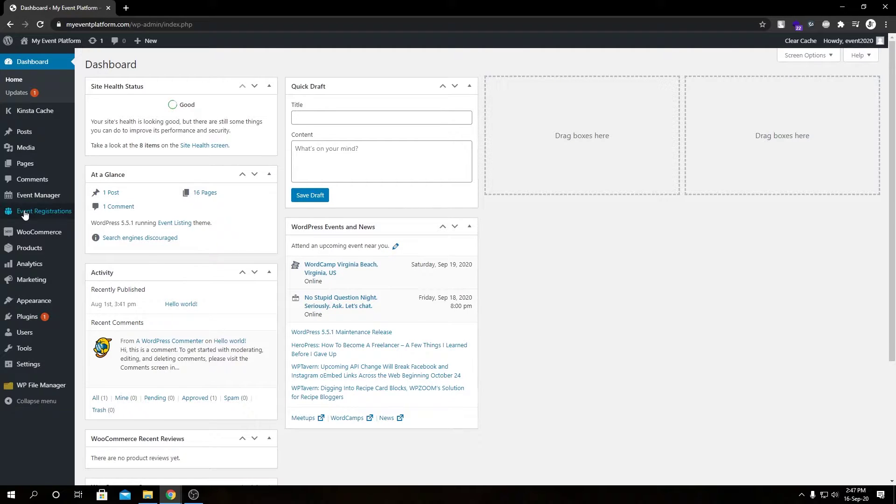
Open All Event Registrations and review the event and All dates filters without changing them.
{"action": "mouse_move", "coordinate": [25, 215]}
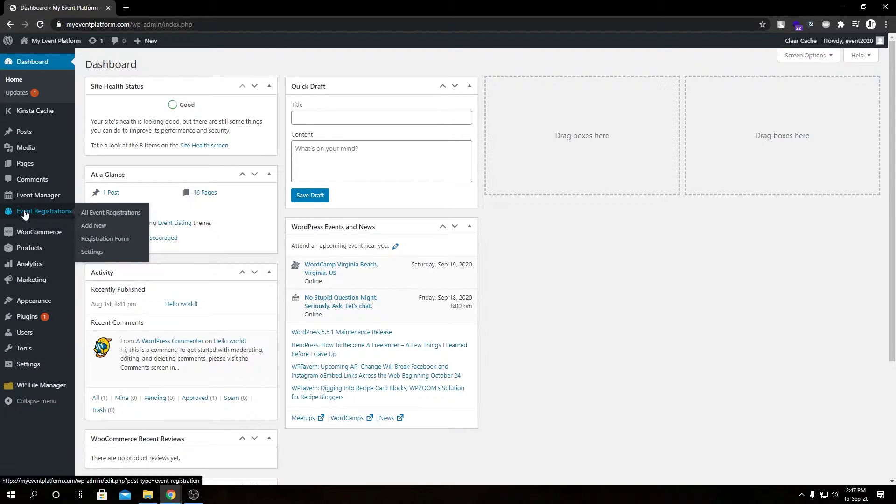
{"action": "left_click", "coordinate": [97, 212]}
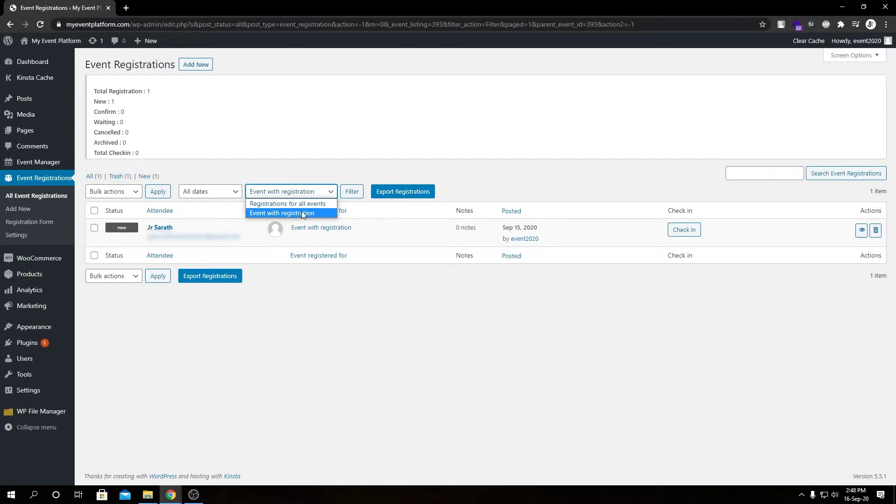
{"action": "left_click", "coordinate": [302, 213]}
{"action": "left_click", "coordinate": [230, 193]}
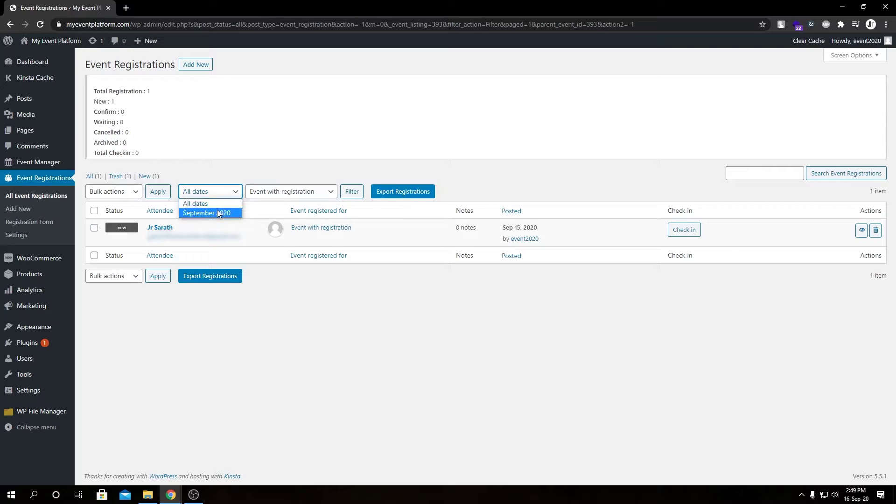
{"action": "left_click", "coordinate": [205, 176]}
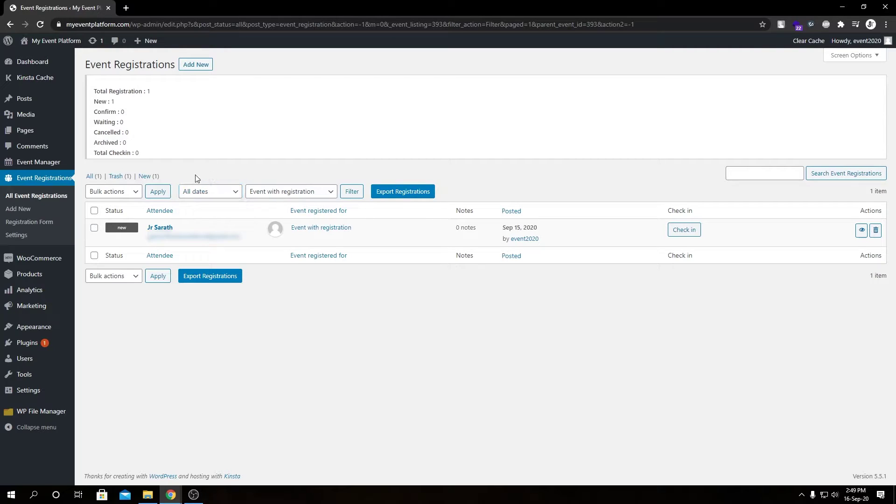
{"action": "left_click", "coordinate": [126, 196]}
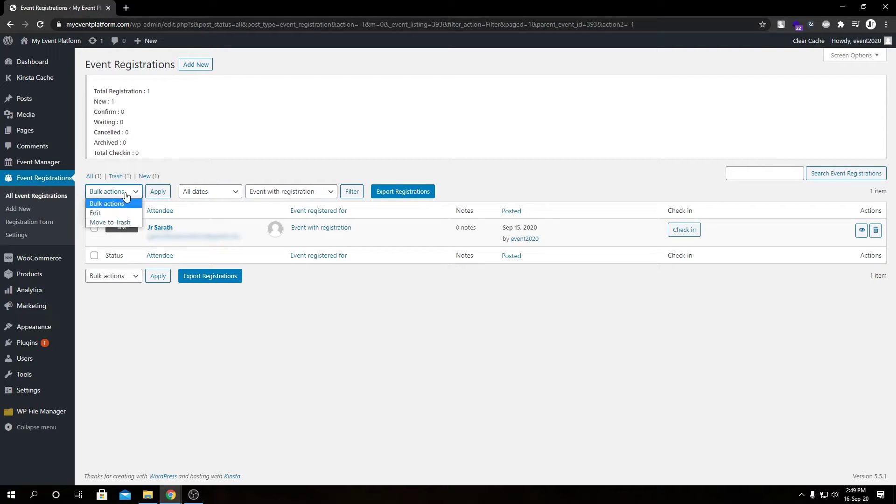
Select every registration via the header checkbox, reviewing Bulk actions and the search box unused.
{"action": "key", "text": "Escape"}
{"action": "left_click", "coordinate": [93, 213]}
{"action": "left_click", "coordinate": [112, 191]}
{"action": "left_click", "coordinate": [267, 176]}
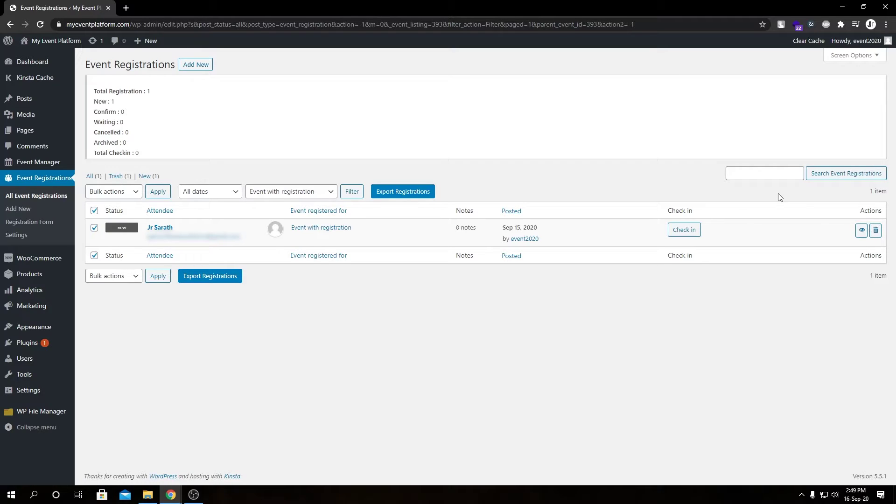
{"action": "left_click", "coordinate": [755, 175]}
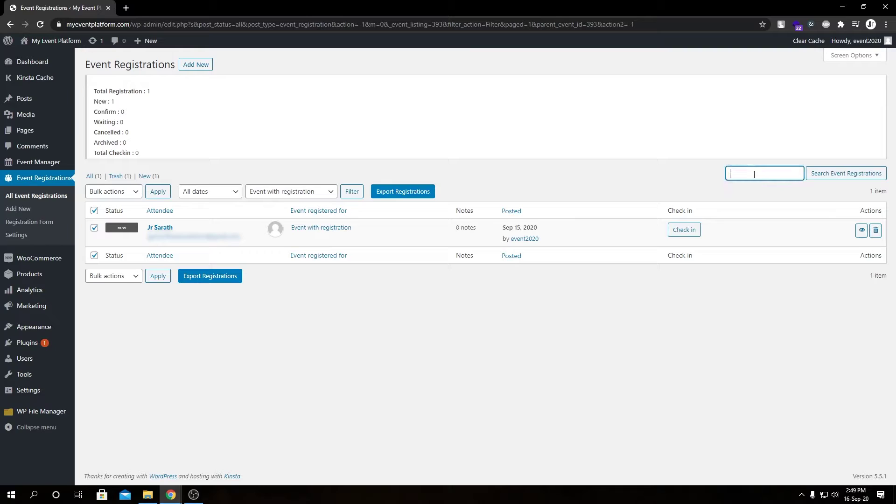
{"action": "left_click", "coordinate": [778, 189]}
{"action": "left_click", "coordinate": [307, 194]}
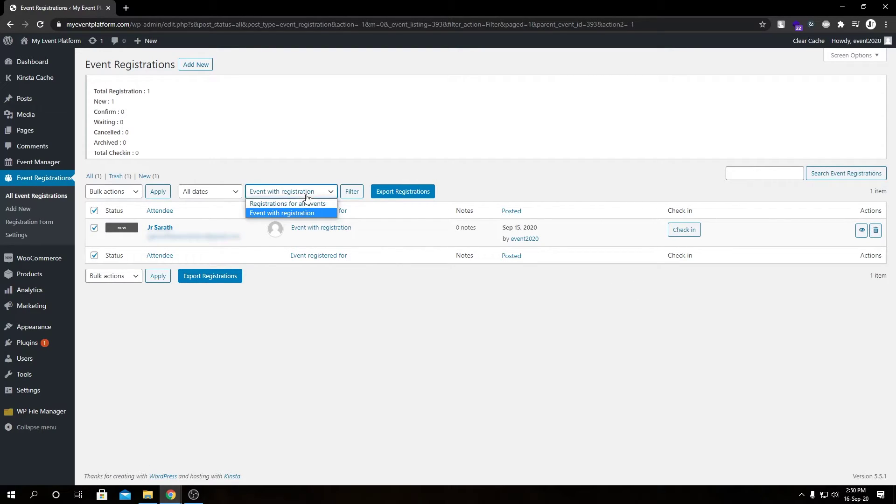
{"action": "left_click", "coordinate": [308, 189]}
{"action": "left_click", "coordinate": [239, 192]}
{"action": "left_click", "coordinate": [256, 182]}
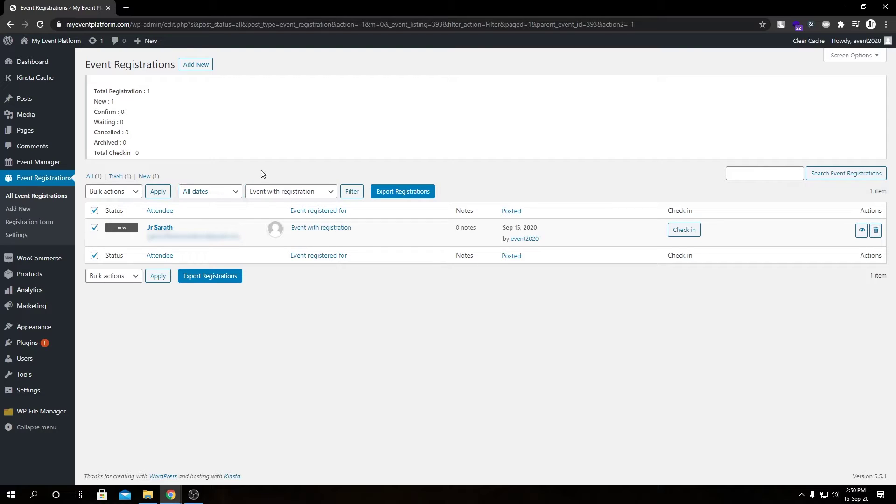
{"action": "left_click", "coordinate": [752, 173]}
{"action": "left_click", "coordinate": [615, 184]}
{"action": "left_click_drag", "start_coordinate": [103, 91], "coordinate": [162, 146]}
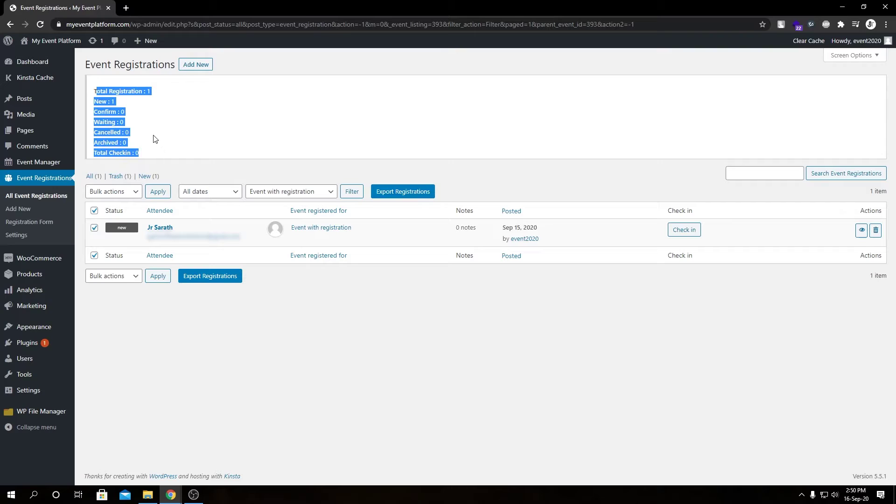
{"action": "left_click", "coordinate": [205, 123]}
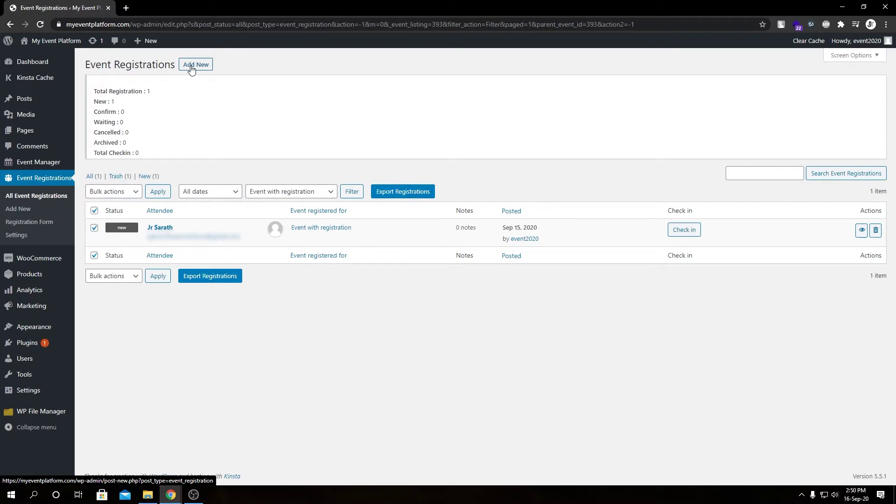
Go to the public site and open its Event Dashboard page.
{"action": "mouse_move", "coordinate": [47, 40]}
{"action": "left_click", "coordinate": [35, 57]}
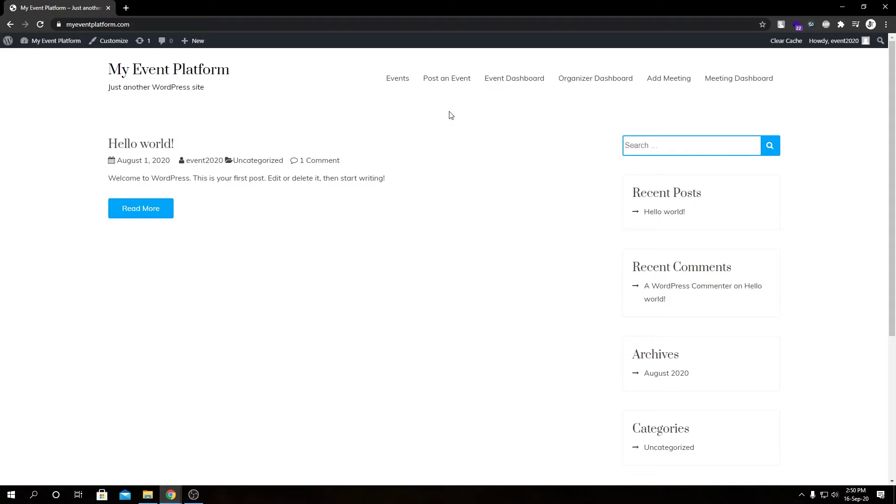
{"action": "left_click", "coordinate": [526, 85]}
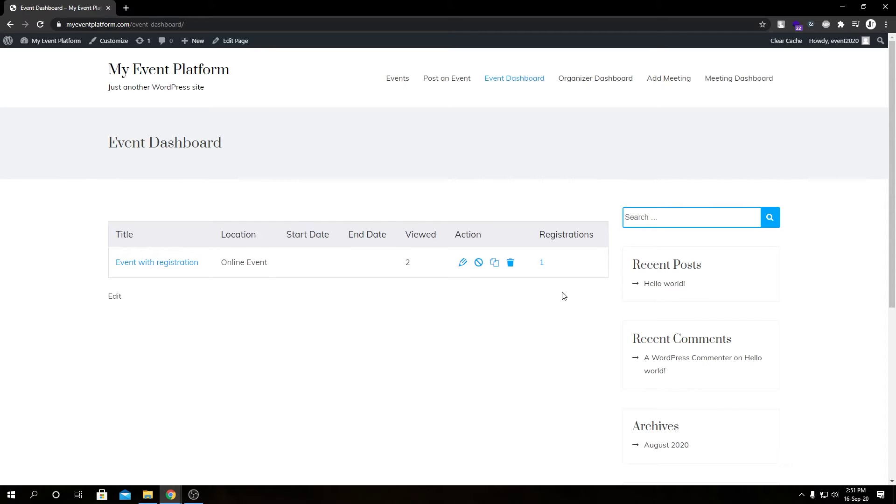
Open the registrations for 'Event with registration' from its Registrations count of 1.
{"action": "double_click", "coordinate": [561, 232]}
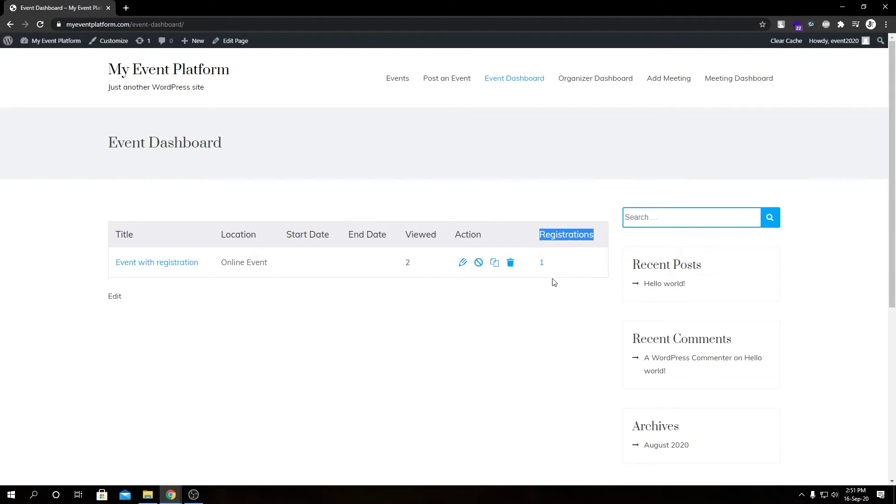
{"action": "left_click", "coordinate": [550, 261]}
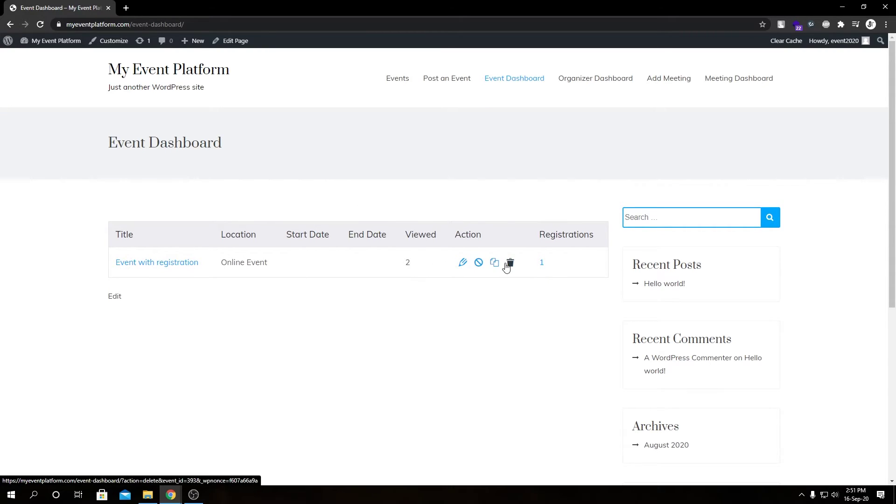
{"action": "left_click", "coordinate": [542, 263]}
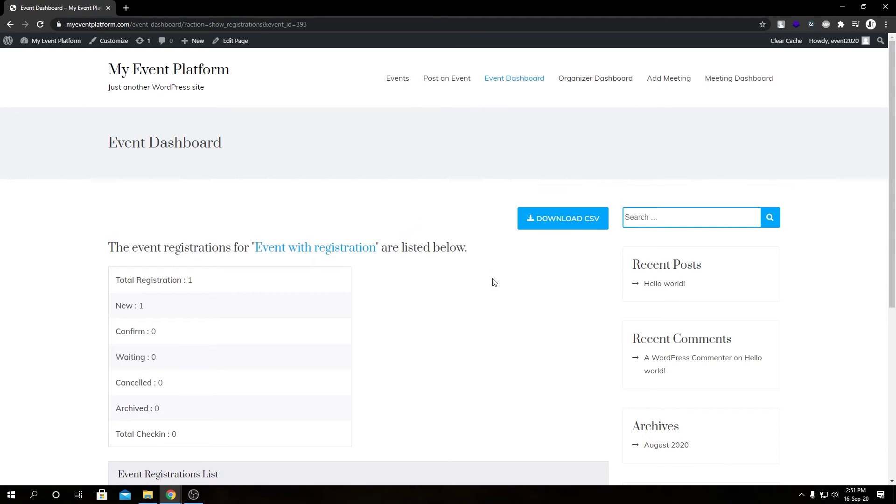
{"action": "scroll", "coordinate": [95, 163], "scroll_direction": "down", "scroll_amount": 3}
{"action": "left_click_drag", "start_coordinate": [143, 131], "coordinate": [540, 296]}
{"action": "left_click", "coordinate": [541, 289]}
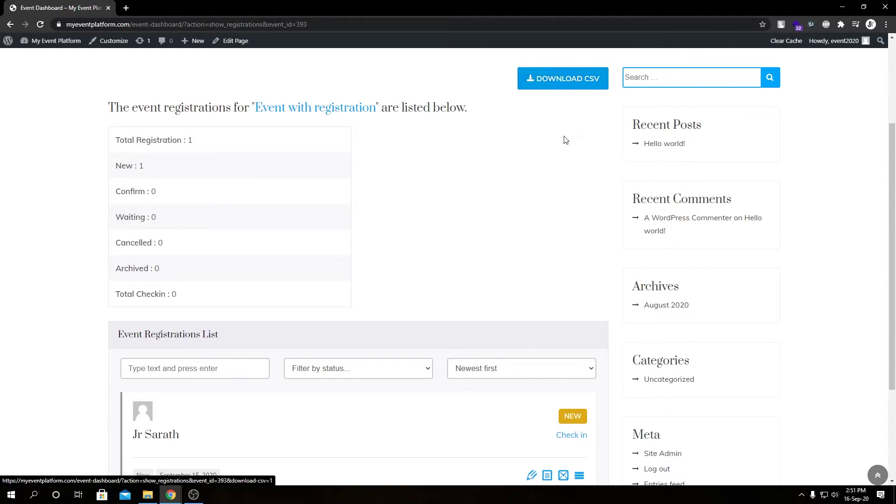
{"action": "scroll", "coordinate": [410, 270], "scroll_direction": "down", "scroll_amount": 3}
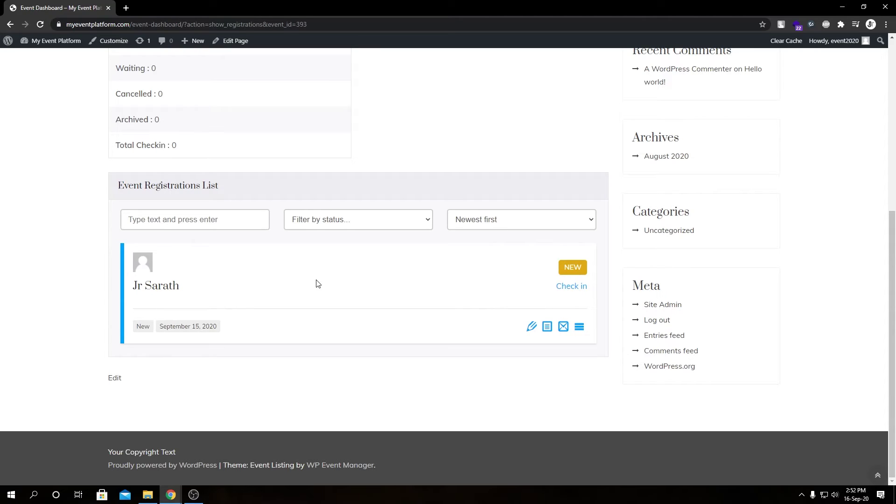
{"action": "left_click", "coordinate": [393, 225]}
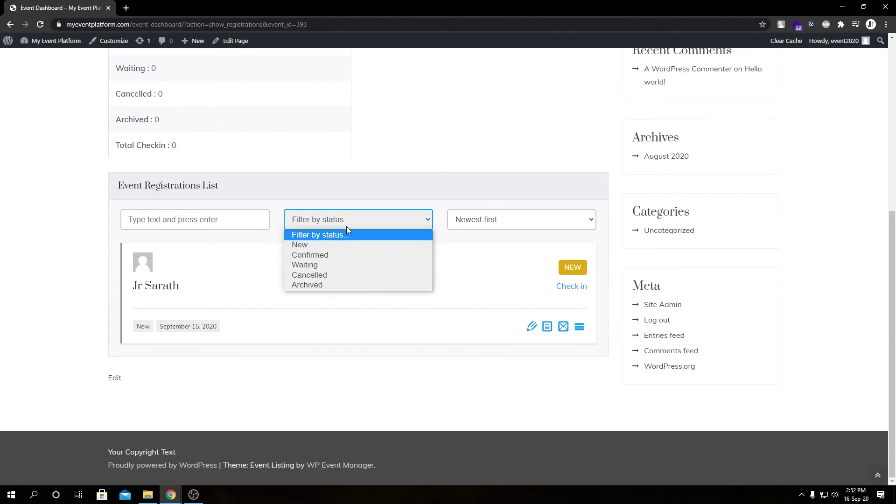
{"action": "left_click", "coordinate": [484, 225]}
{"action": "left_click", "coordinate": [484, 224]}
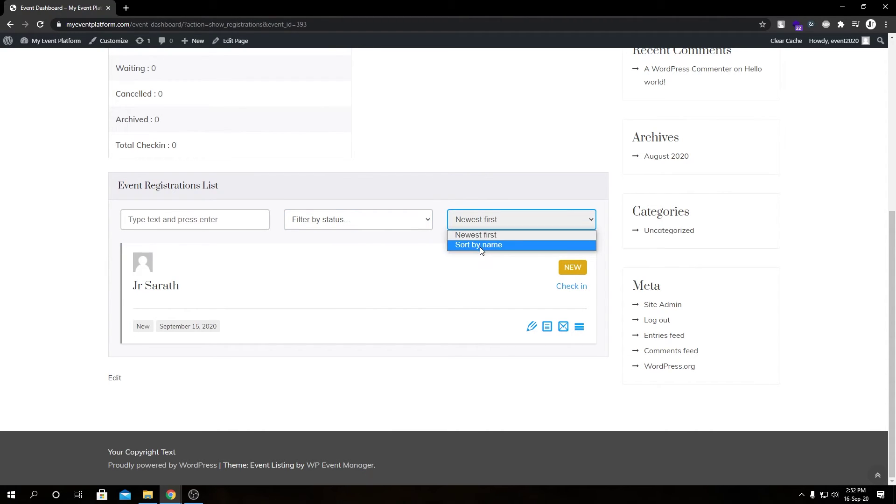
{"action": "left_click", "coordinate": [442, 256]}
{"action": "left_click", "coordinate": [222, 224]}
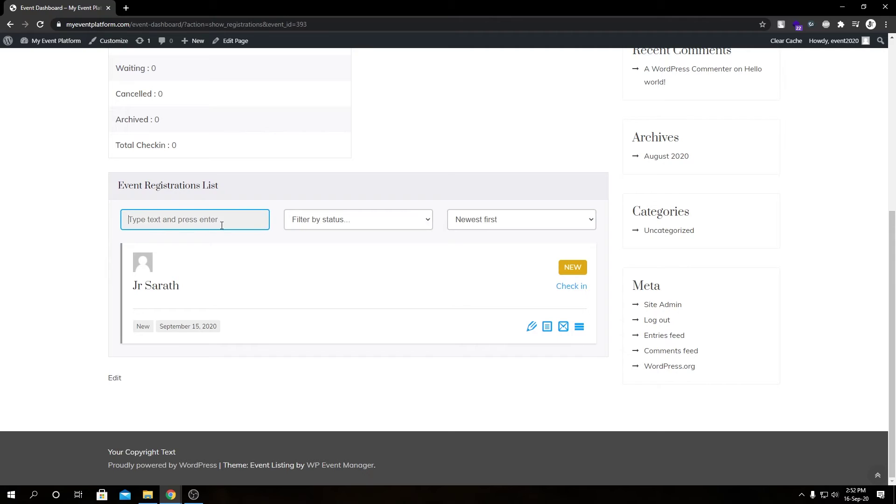
{"action": "left_click", "coordinate": [327, 290]}
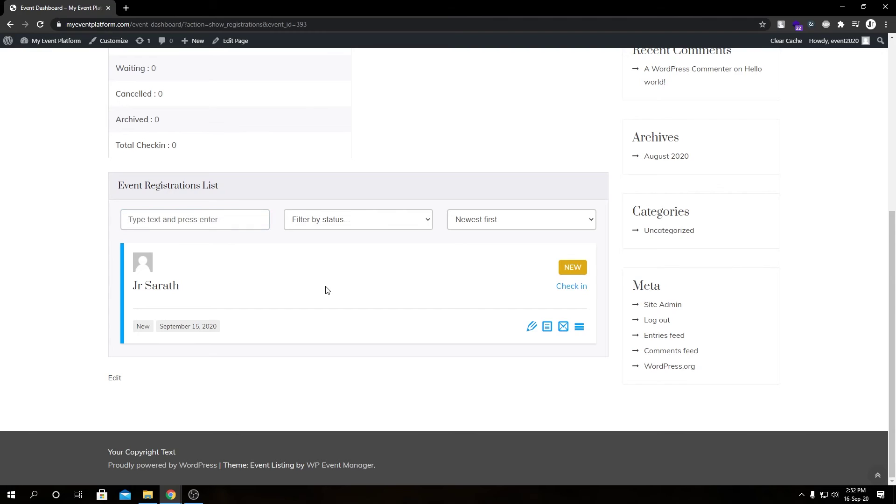